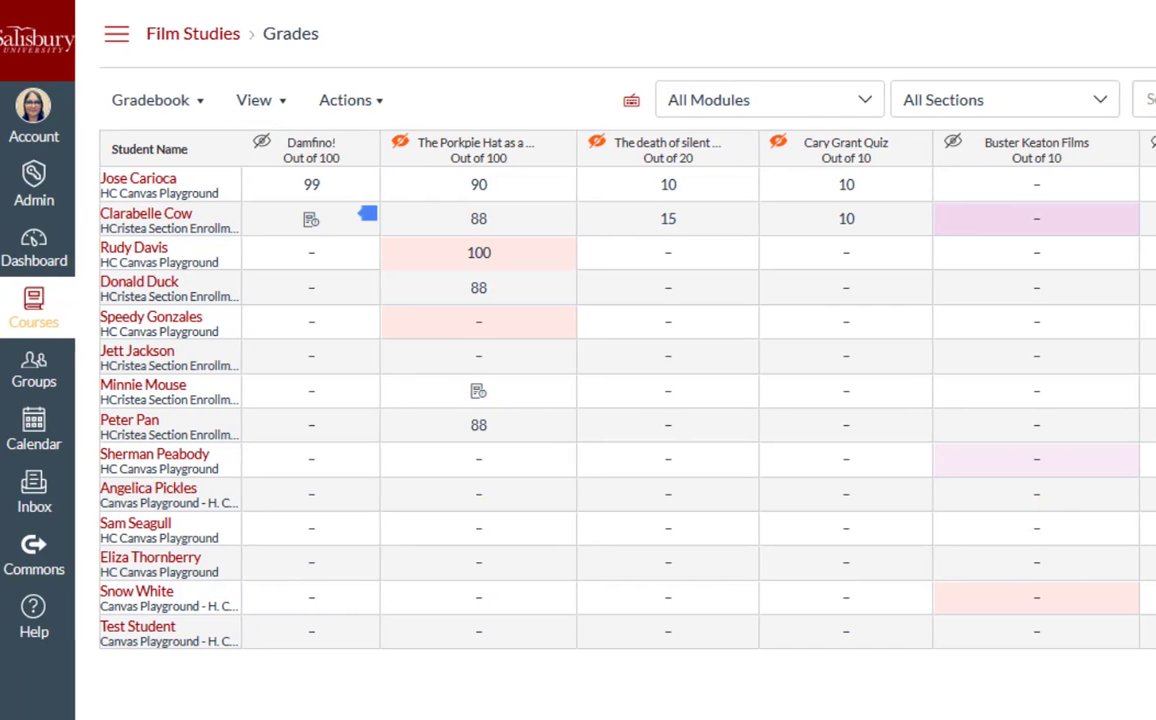
Check the posting options of Buster Keaton Films and post the grades for The Porkpie Hat as a Character to everyone.
{"action": "left_click", "coordinate": [1040, 158]}
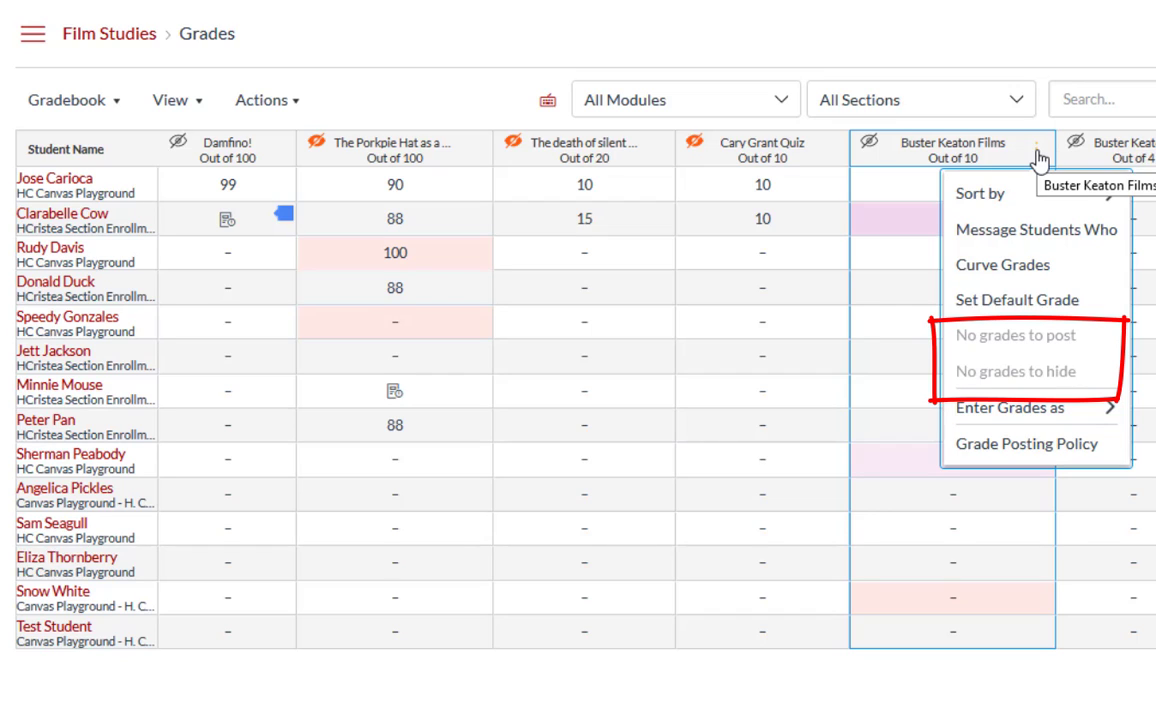
{"action": "left_click", "coordinate": [1040, 158]}
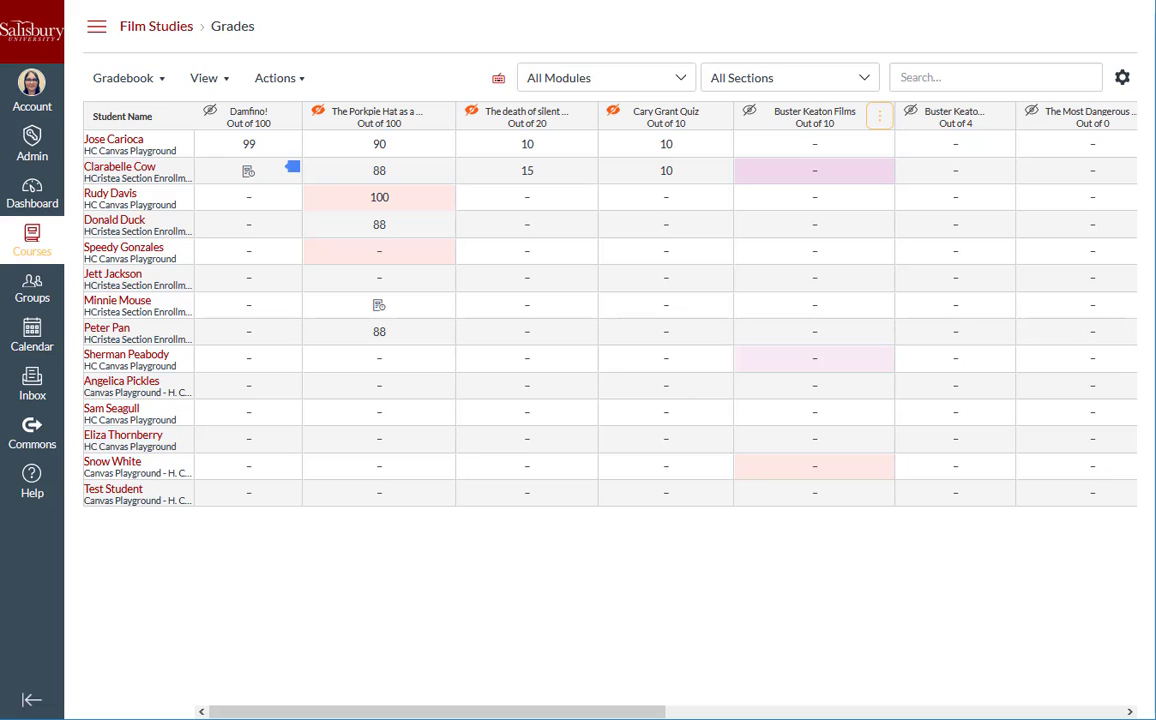
{"action": "left_click", "coordinate": [445, 117]}
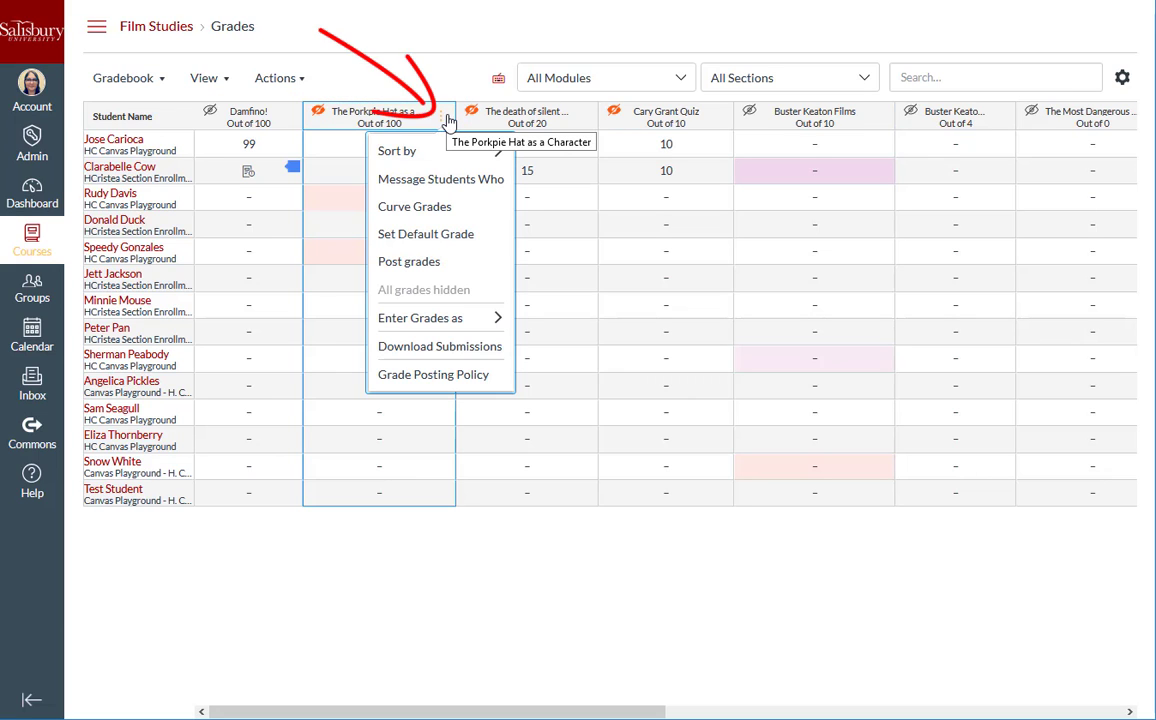
{"action": "left_click", "coordinate": [464, 271]}
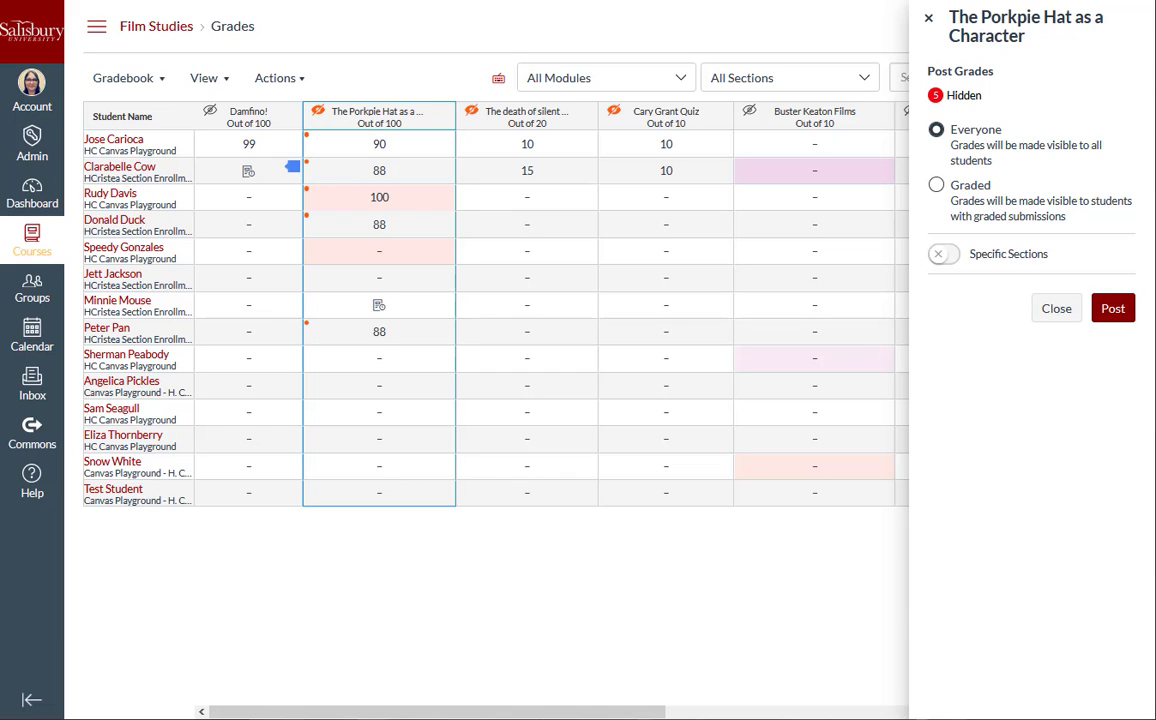
{"action": "left_click", "coordinate": [1113, 308]}
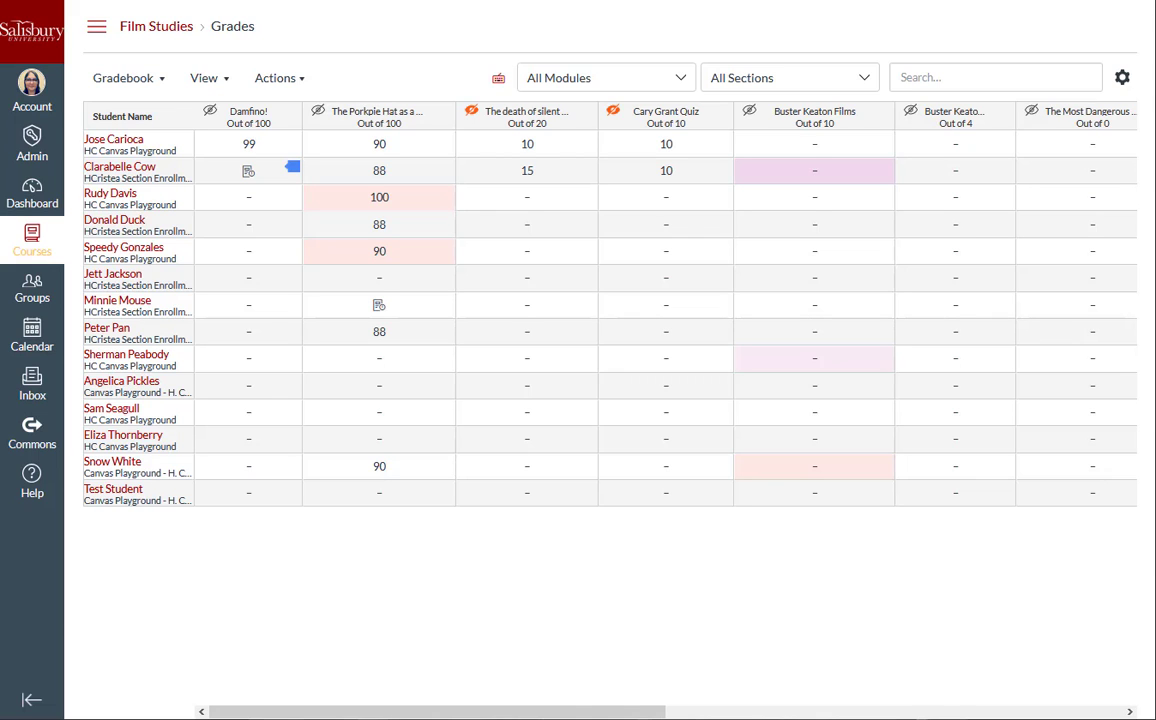
Post the grades for The death of silent films only to students with graded submissions.
{"action": "left_click", "coordinate": [583, 116]}
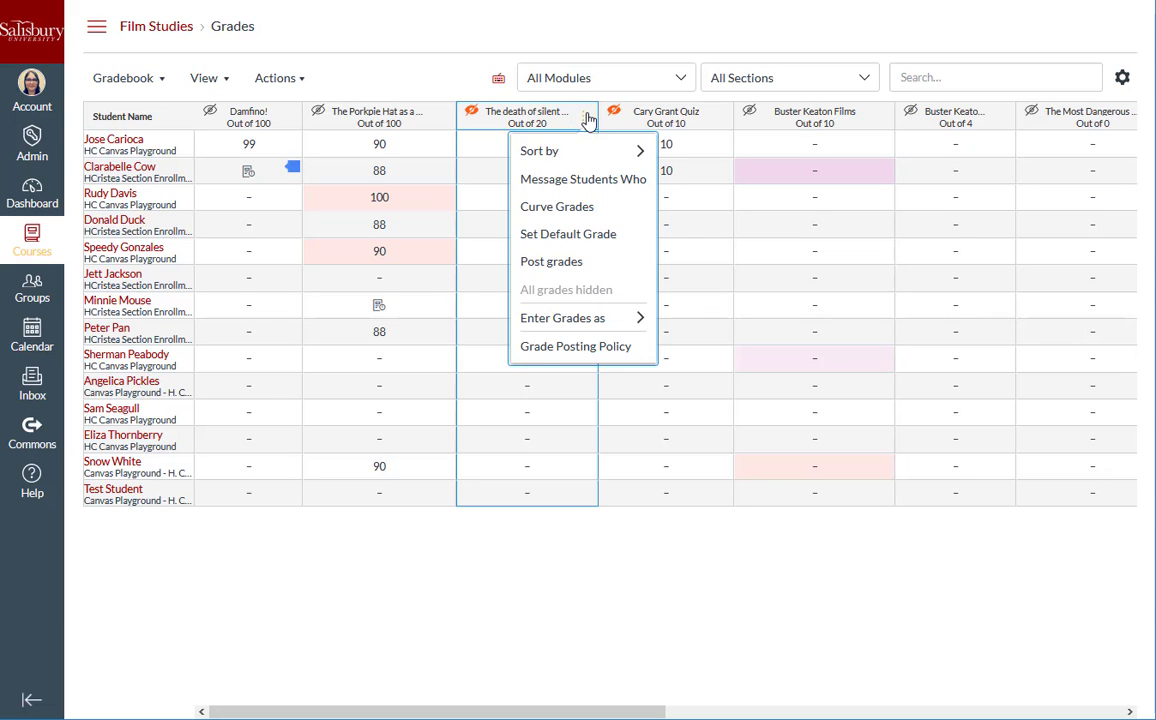
{"action": "left_click", "coordinate": [594, 264]}
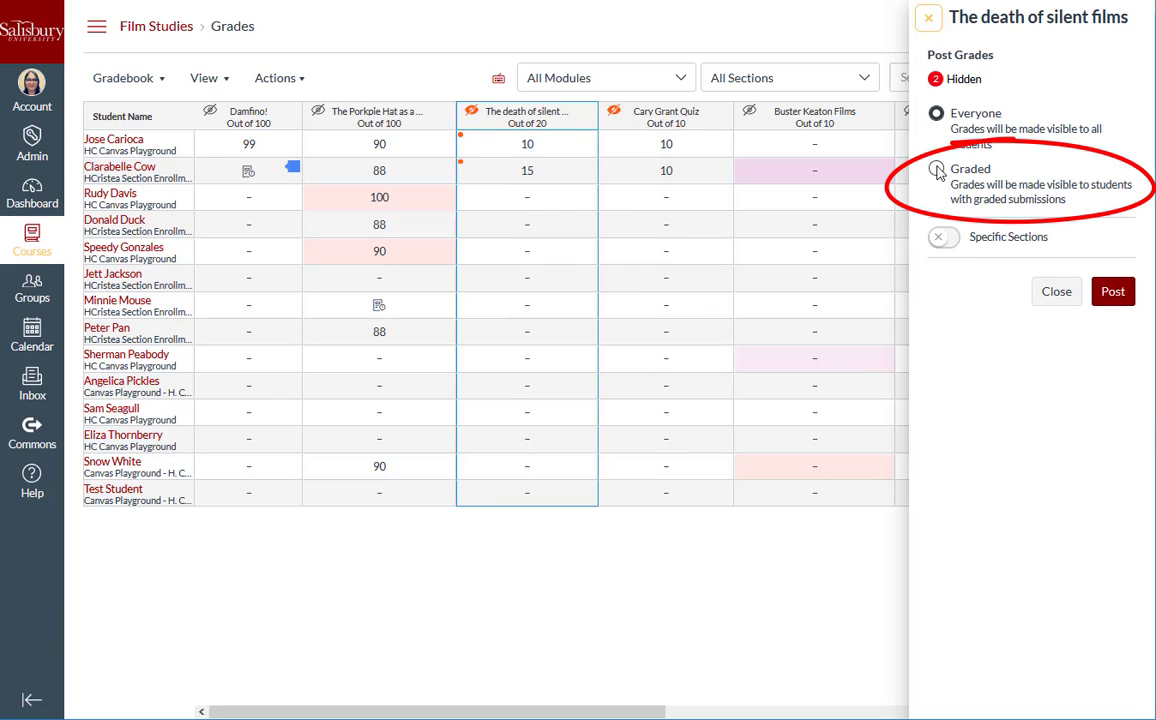
{"action": "left_click", "coordinate": [695, 40]}
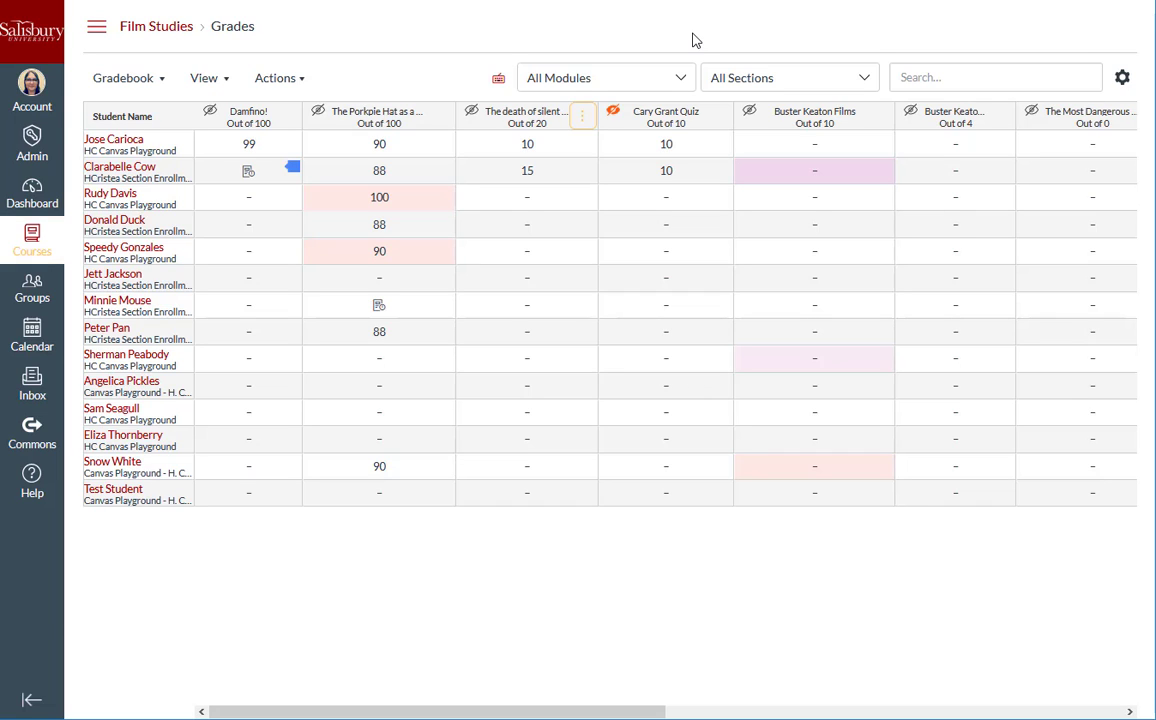
Enter grades of 10, 15 and 20 in The death of silent films for the third, fourth and fifth students.
{"action": "left_click", "coordinate": [527, 197]}
{"action": "type", "text": "10"}
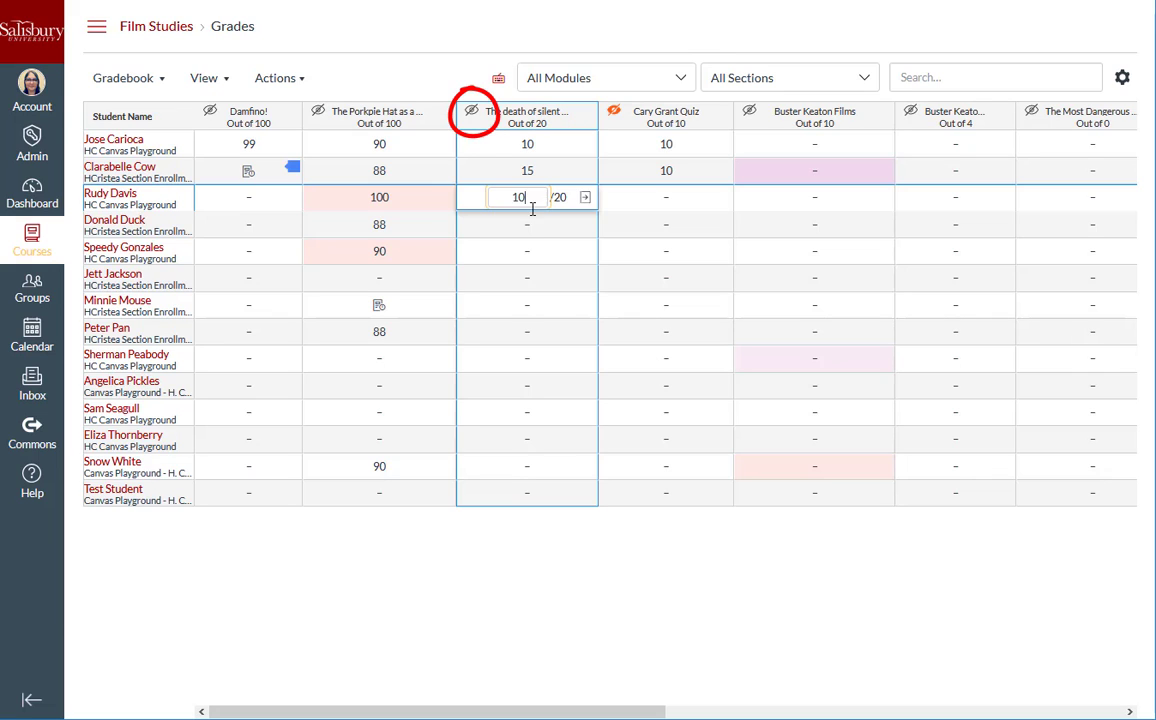
{"action": "key", "text": "Return"}
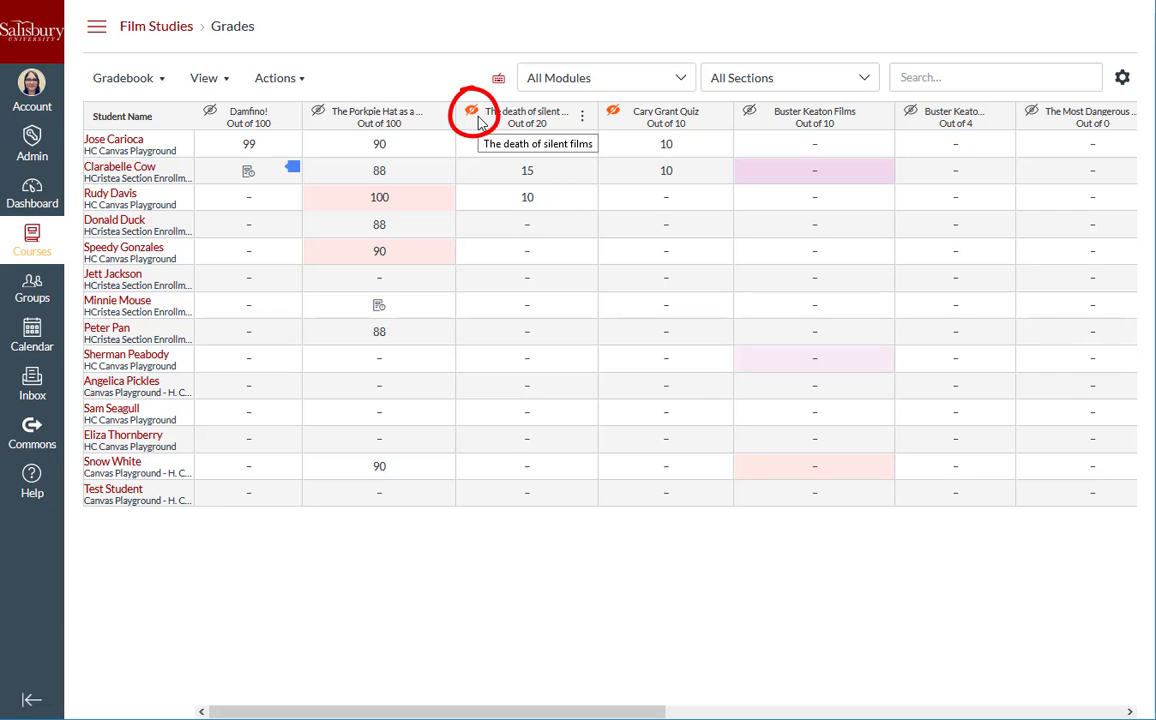
{"action": "left_click", "coordinate": [527, 224]}
{"action": "type", "text": "15"}
{"action": "key", "text": "Return"}
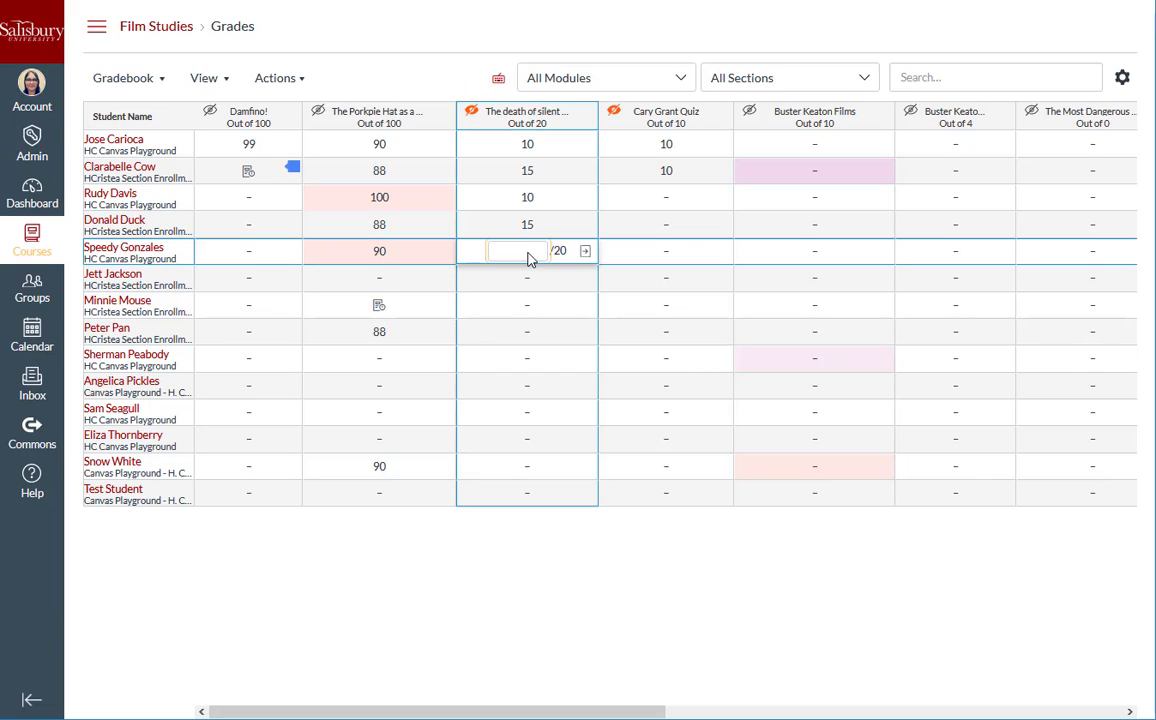
{"action": "type", "text": "20"}
{"action": "left_click", "coordinate": [450, 60]}
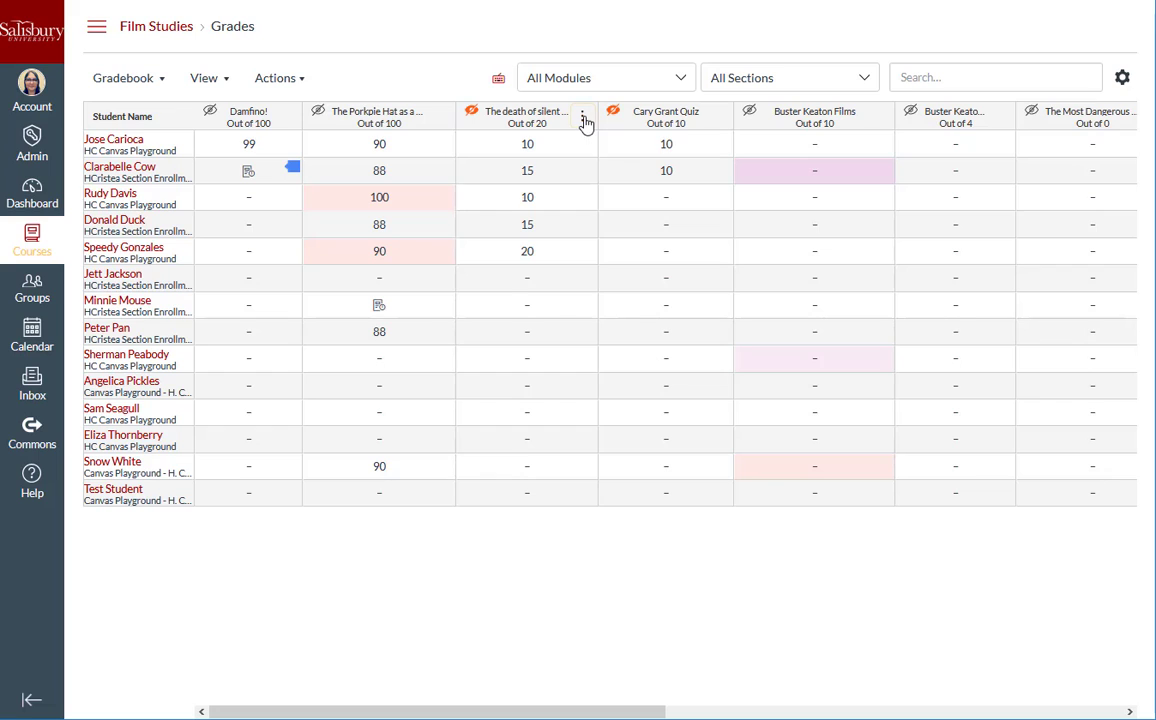
Post The death of silent films grades to everyone and enter 19 and 20 for the sixth and seventh students.
{"action": "left_click", "coordinate": [583, 118]}
{"action": "left_click", "coordinate": [551, 261]}
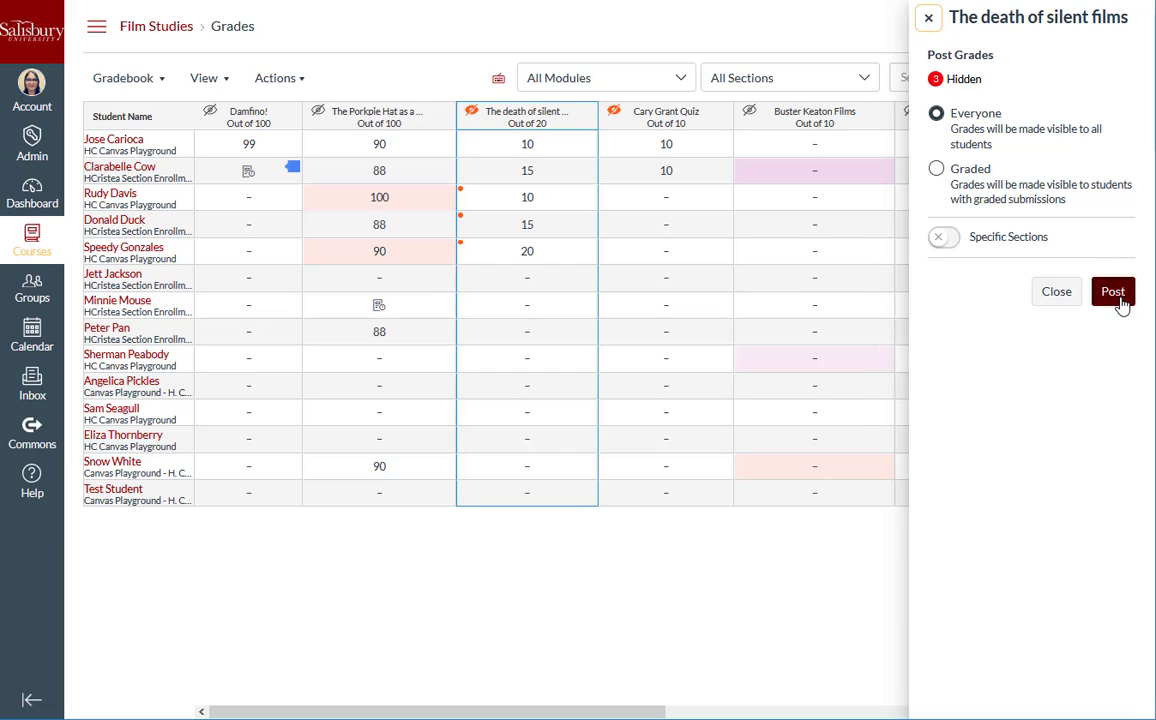
{"action": "left_click", "coordinate": [1113, 291]}
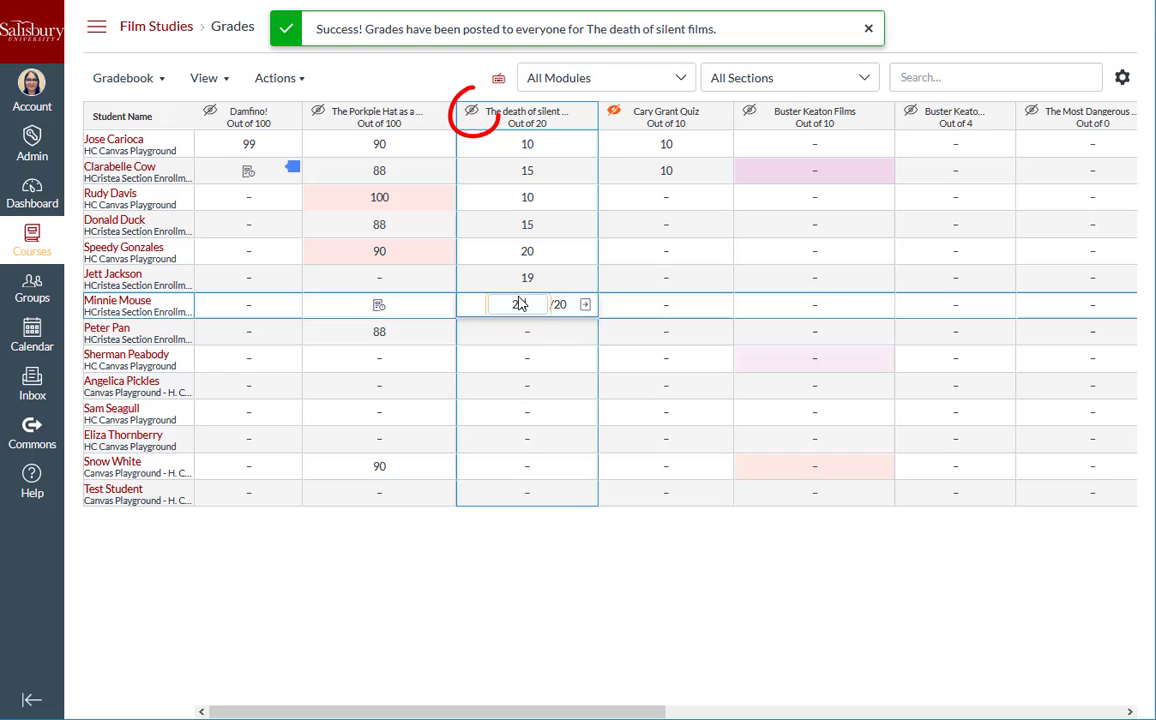
{"action": "key", "text": "Return"}
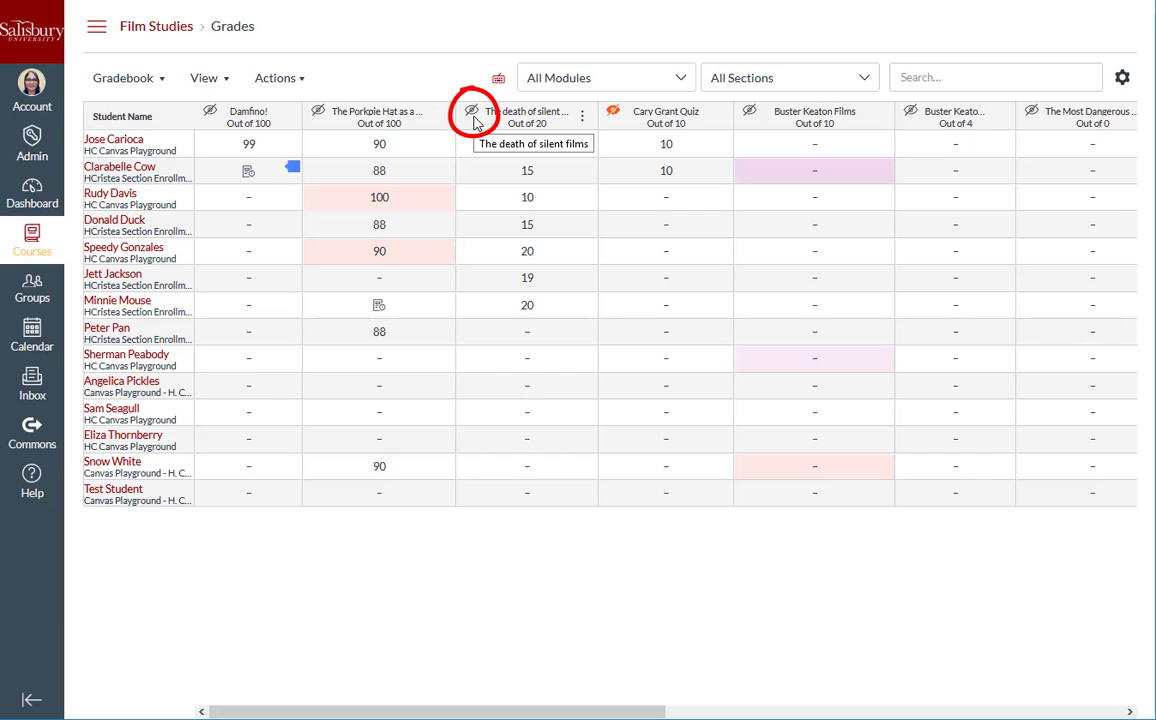
Post the Cary Grant Quiz grades to everyone in a specific section, selecting only the first listed section.
{"action": "left_click", "coordinate": [718, 116]}
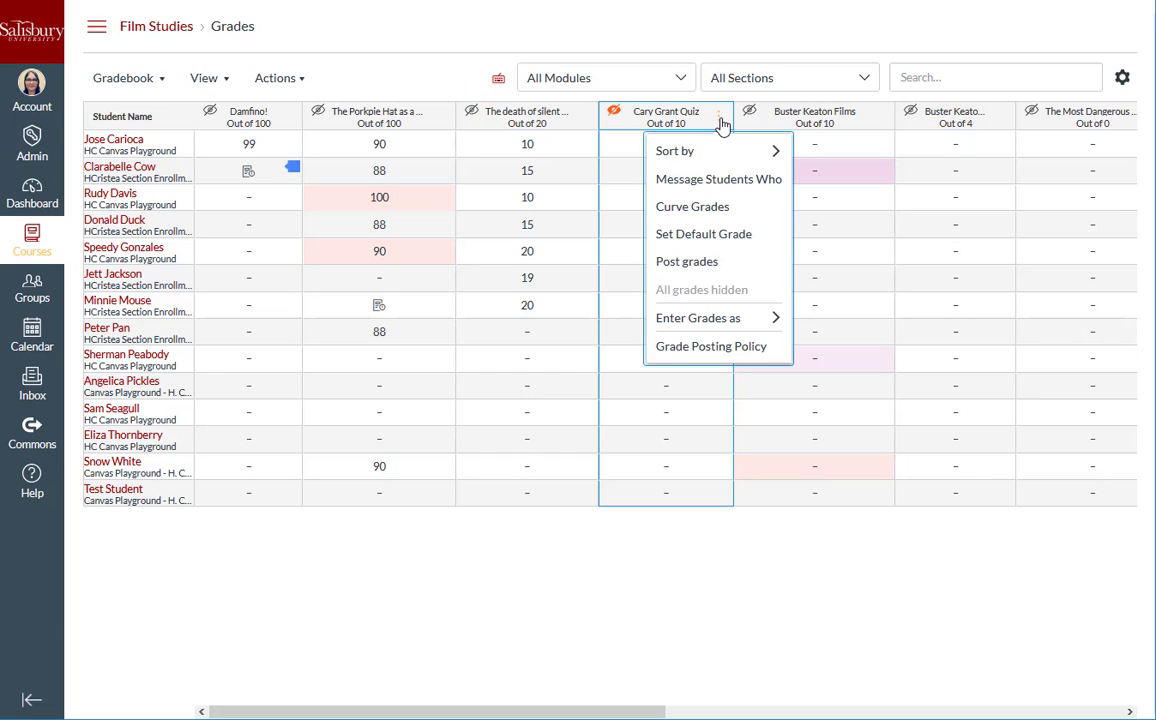
{"action": "left_click", "coordinate": [701, 263]}
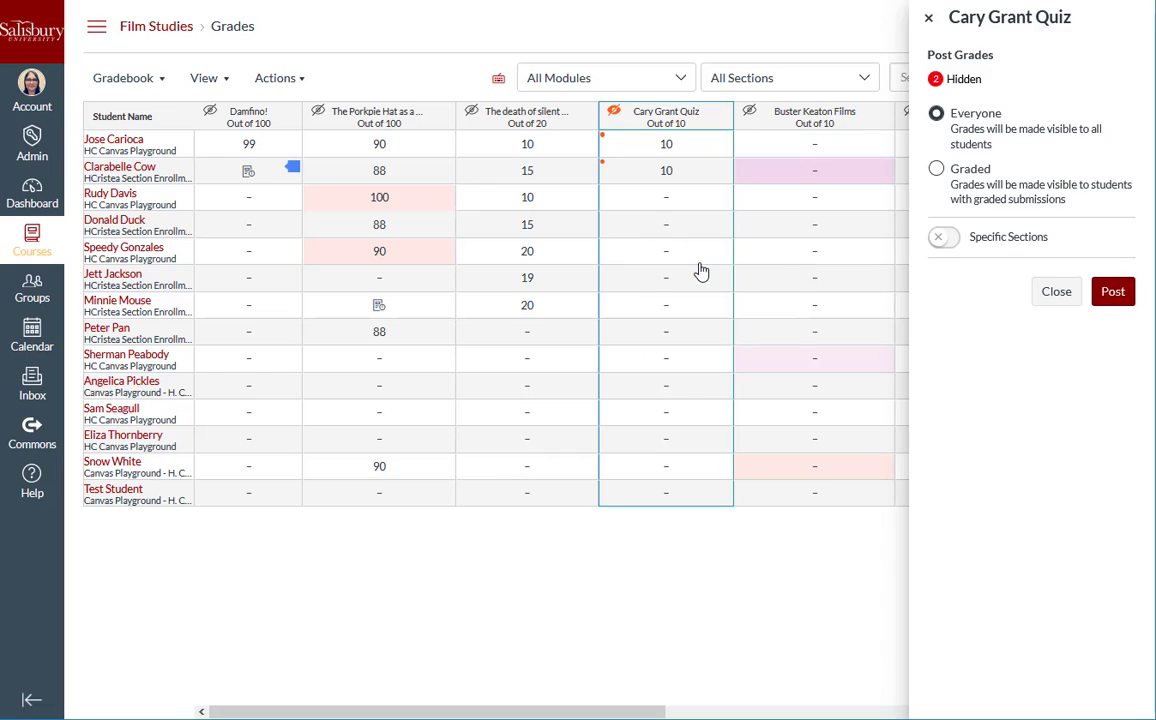
{"action": "left_click", "coordinate": [949, 243]}
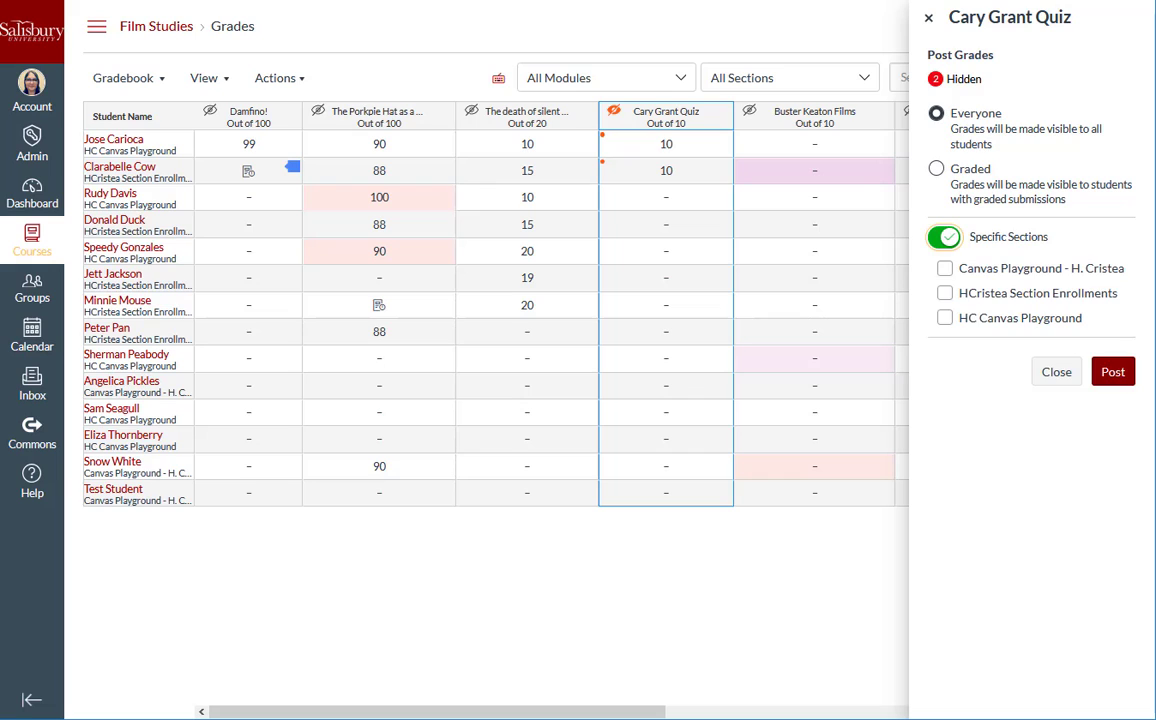
{"action": "left_click", "coordinate": [945, 270]}
{"action": "left_click", "coordinate": [1110, 374]}
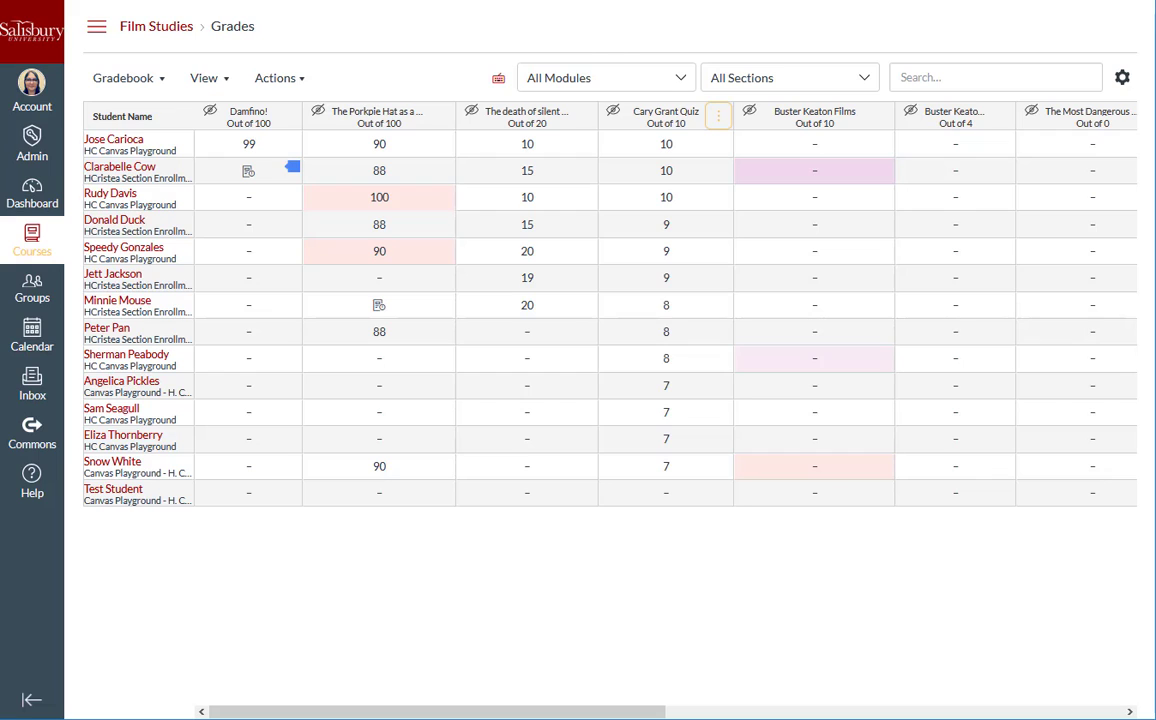
Hide the Cary Grant Quiz grades for all sections and open its grade posting options to check which grades are hidden.
{"action": "left_click", "coordinate": [720, 118]}
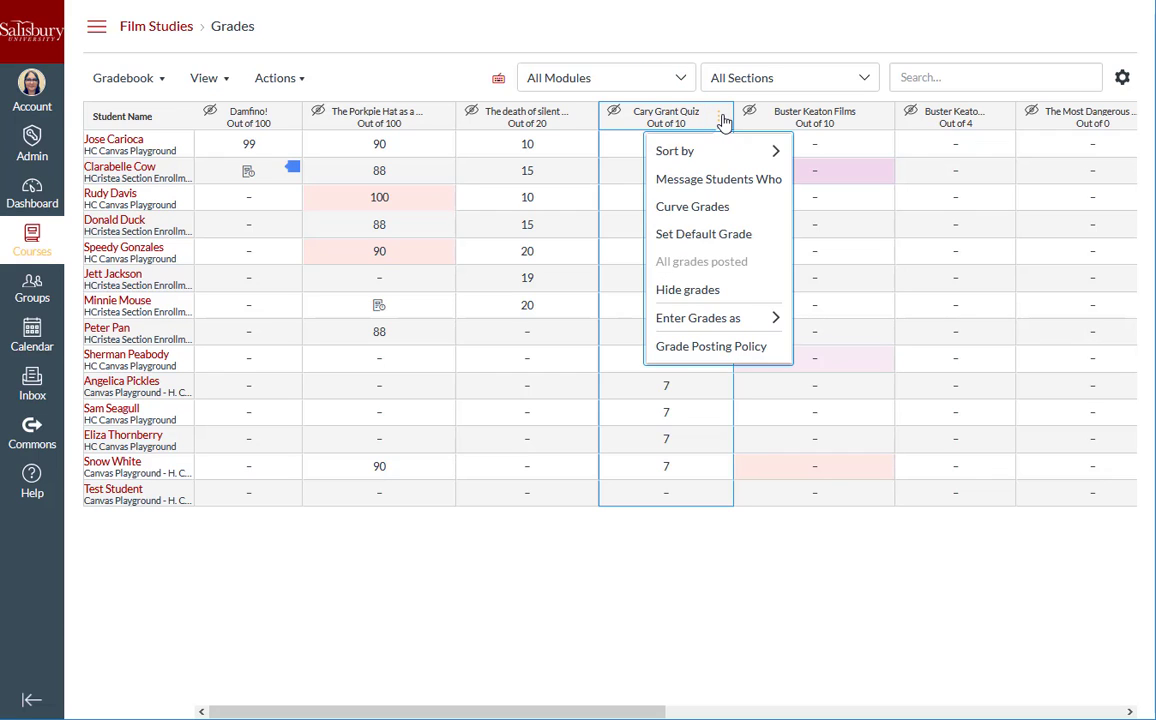
{"action": "left_click", "coordinate": [696, 291]}
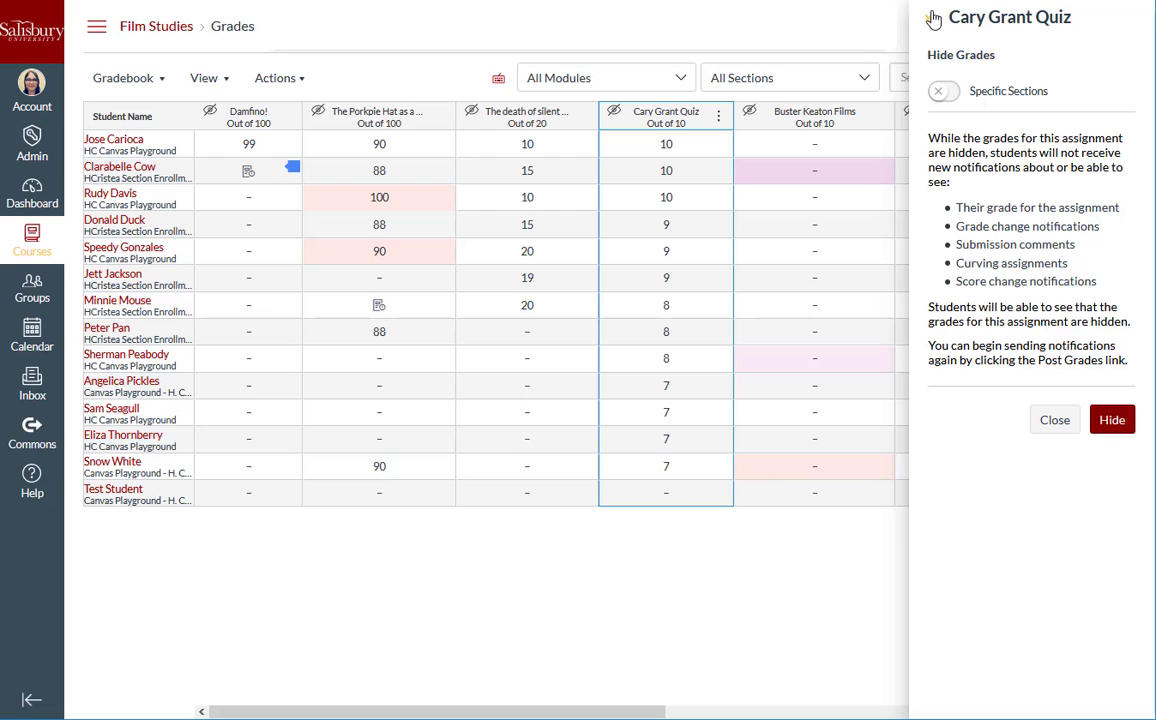
{"action": "left_click", "coordinate": [1111, 421]}
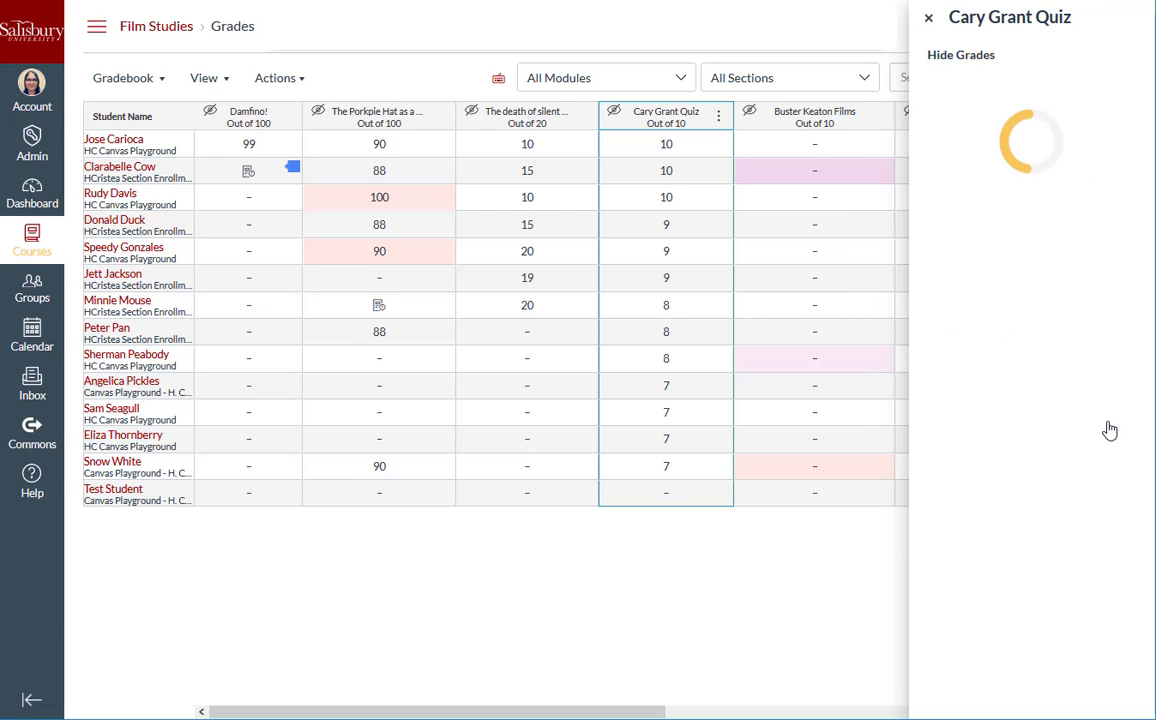
{"action": "left_click", "coordinate": [718, 116]}
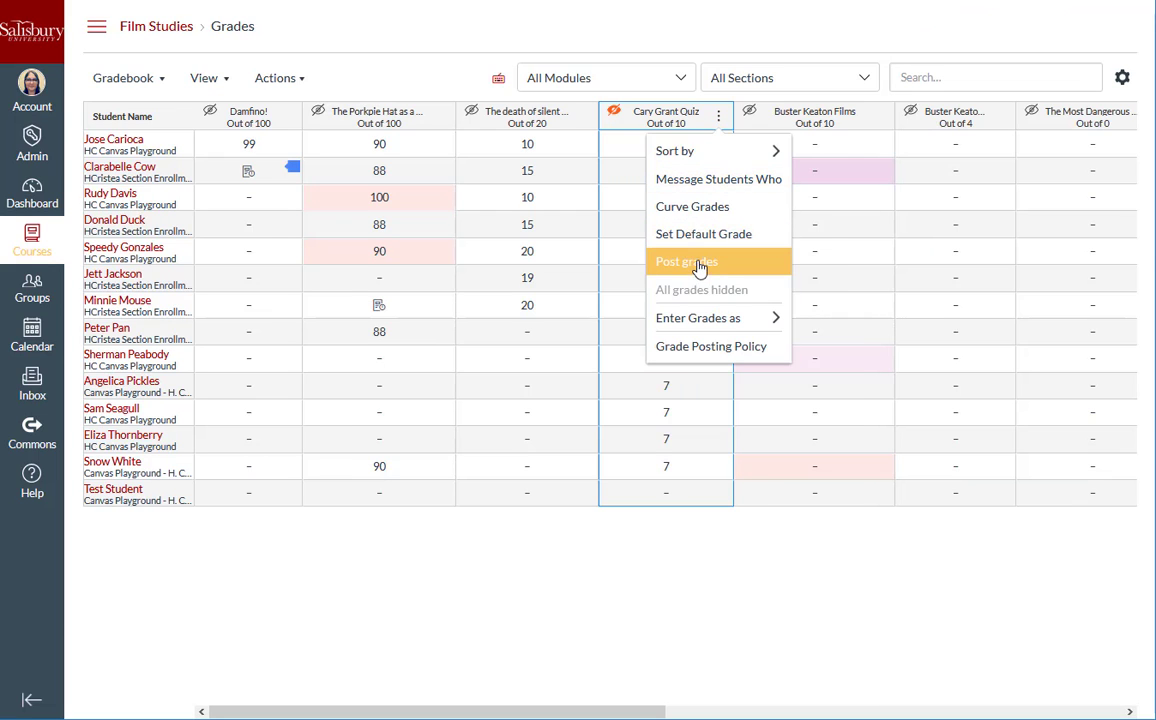
{"action": "left_click", "coordinate": [699, 266]}
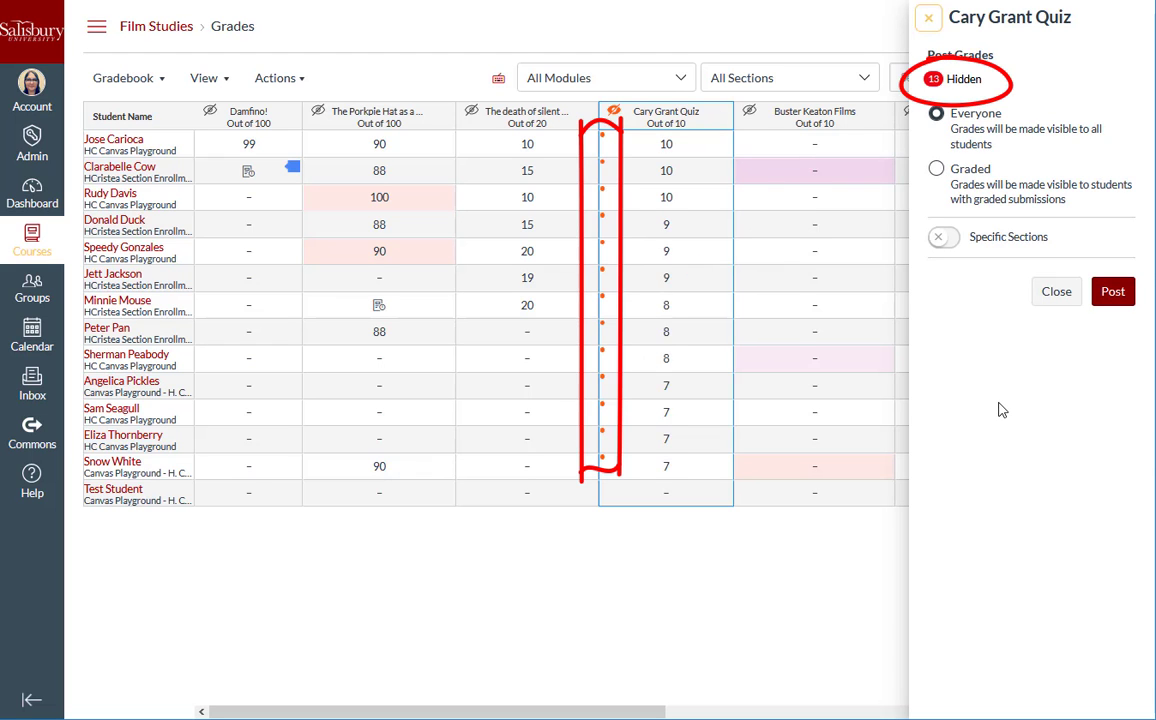